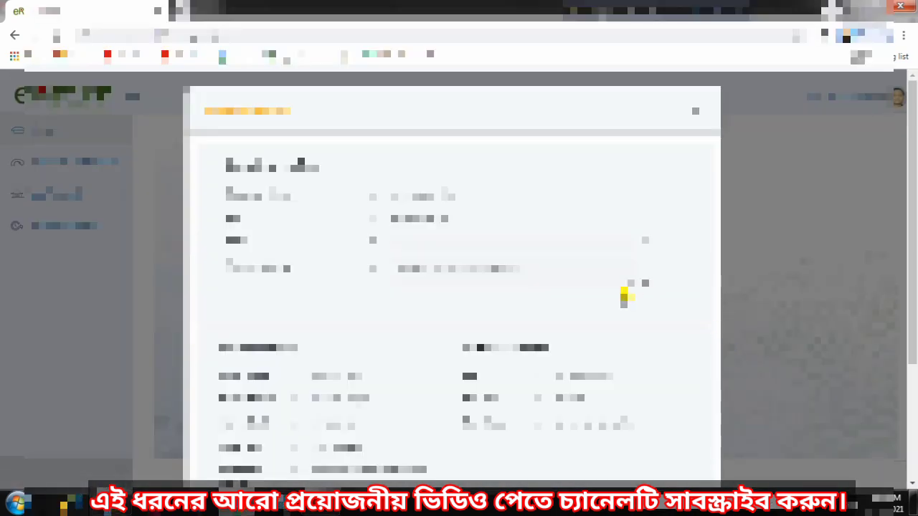
Review the taxpayer's profile and contact details, and save them to continue
scroll(553, 262, "down", 1)
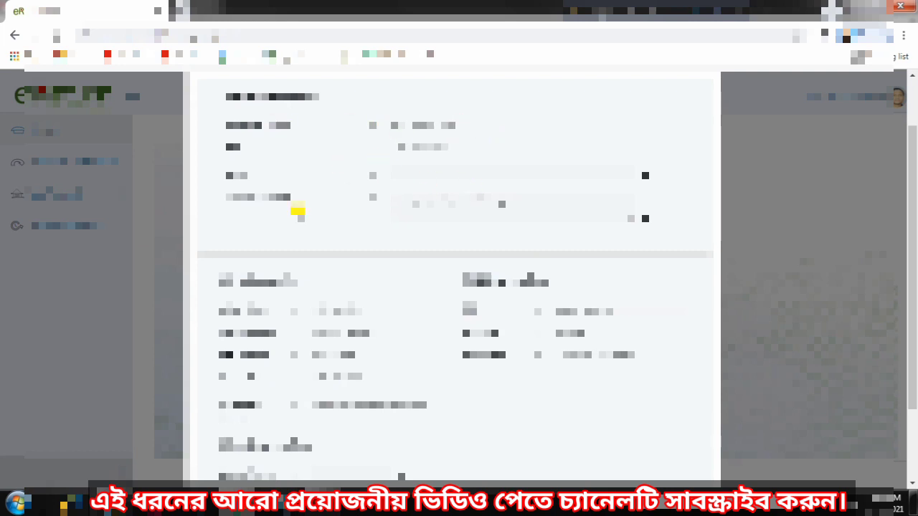
scroll(455, 220, "down", 1)
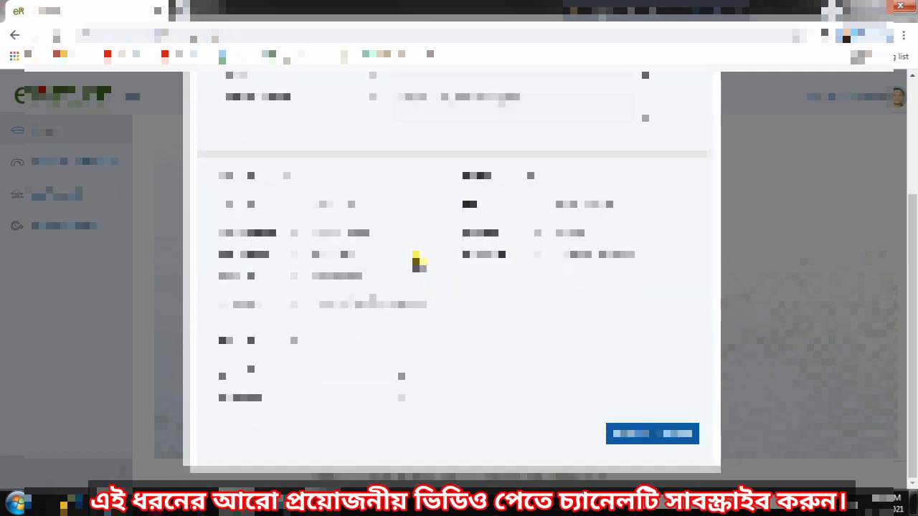
scroll(420, 260, "up", 2)
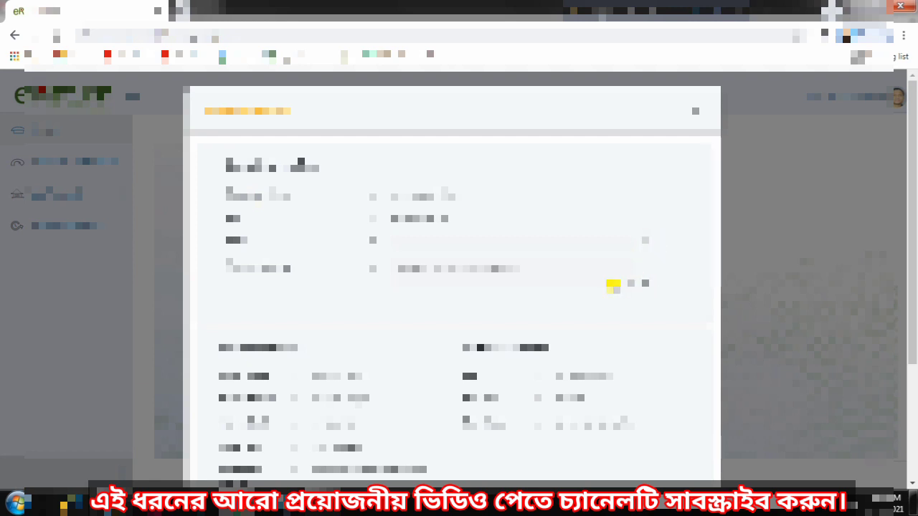
scroll(567, 301, "down", 2)
scroll(493, 302, "down", 2)
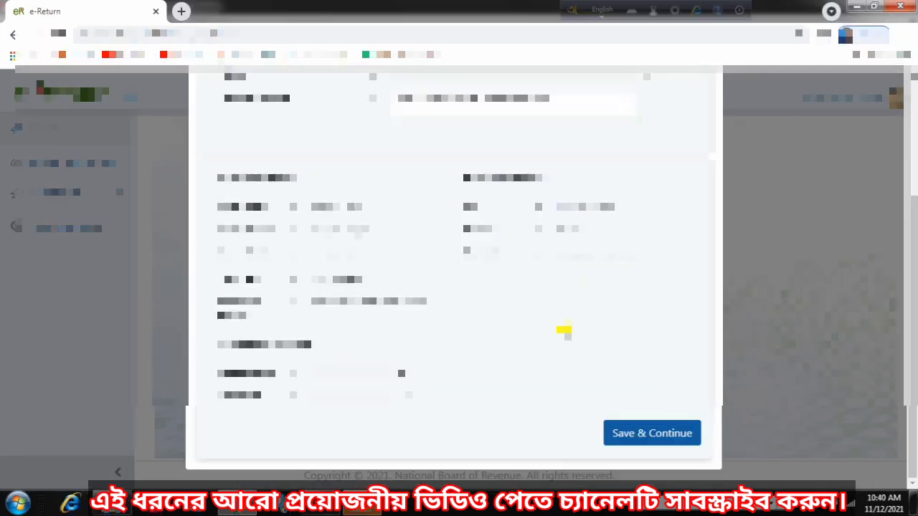
left_click(620, 432)
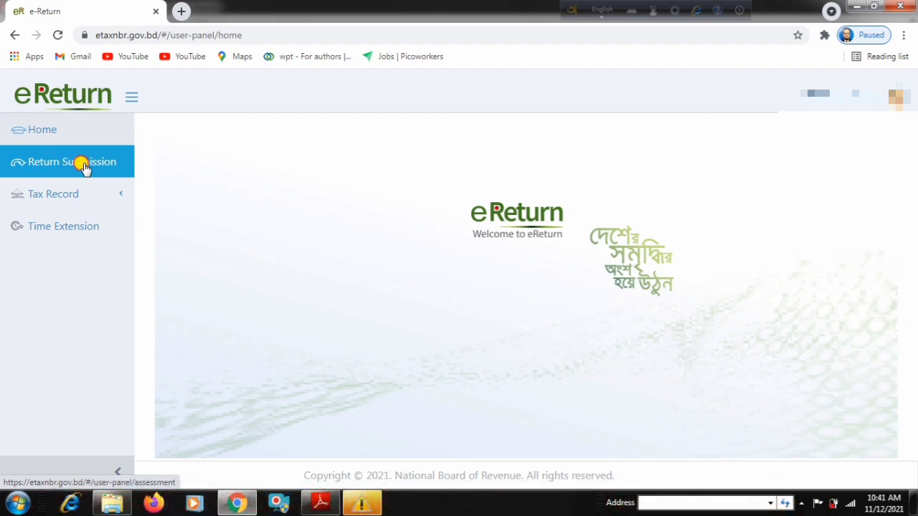
Start a return submission and answer No to taxable income in the income year, accepting that all income sections are disabled
left_click(84, 164)
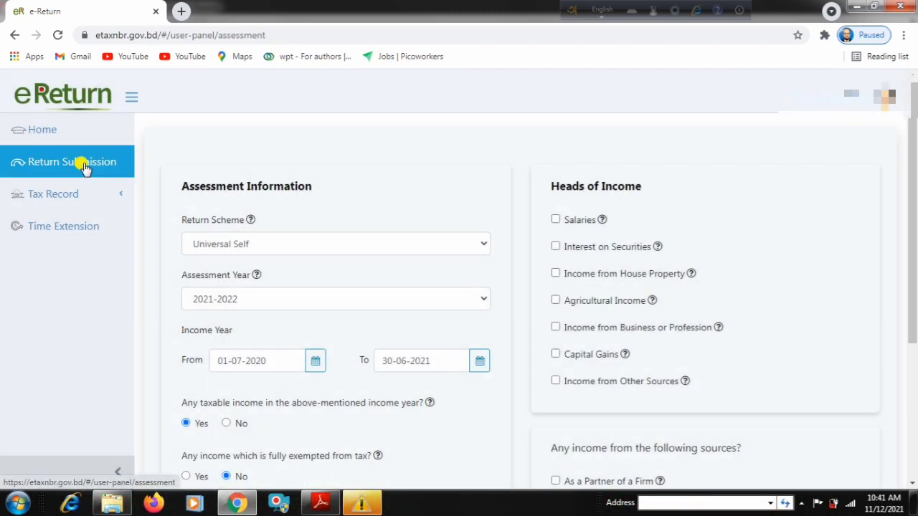
scroll(416, 143, "down", 1)
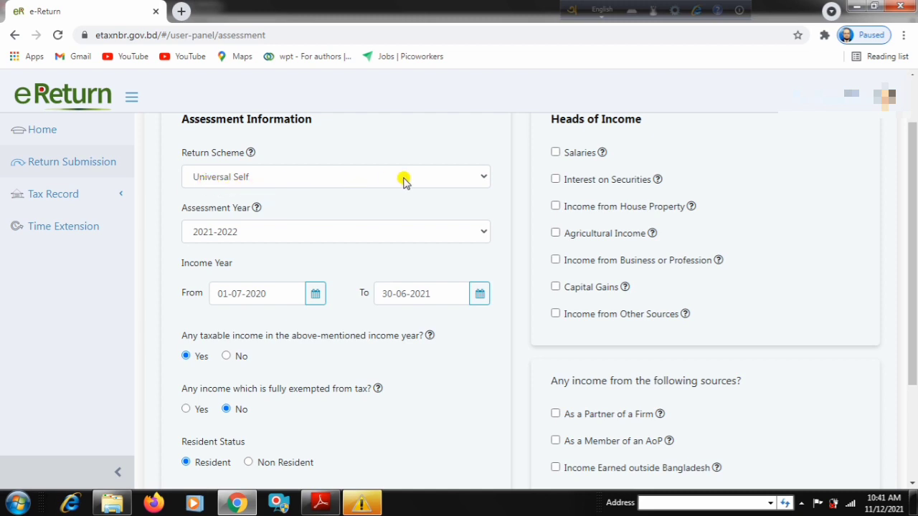
scroll(320, 182, "down", 1)
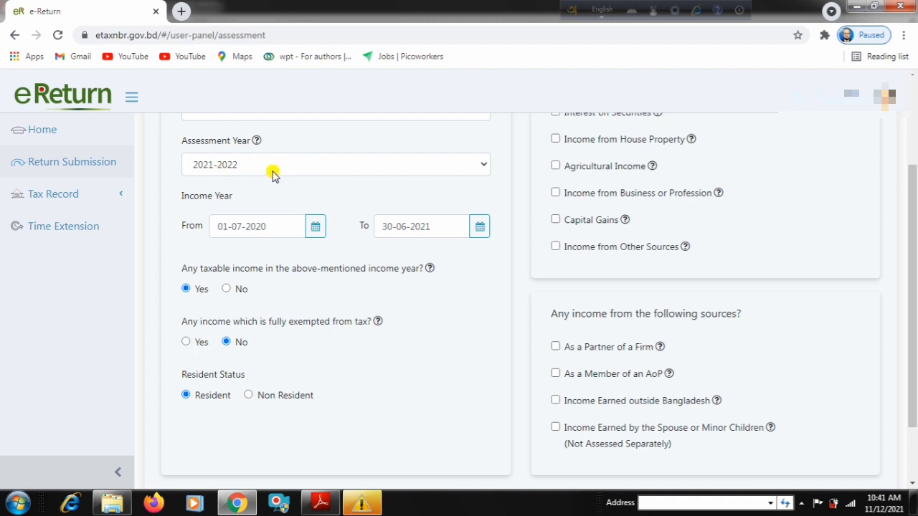
scroll(273, 169, "down", 1)
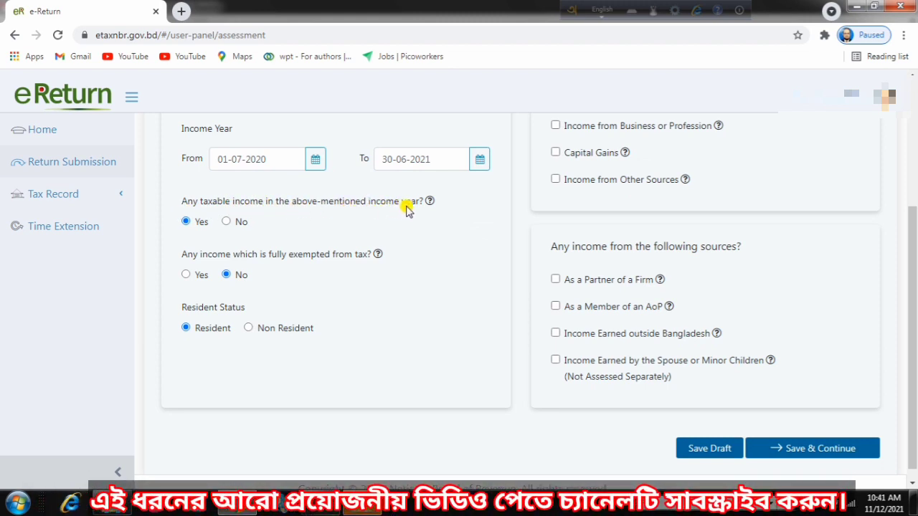
left_click(226, 222)
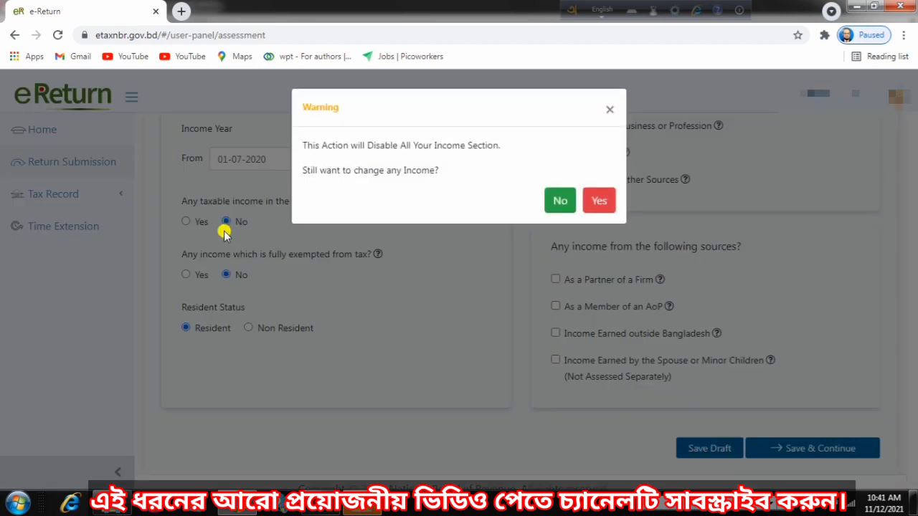
left_click(559, 202)
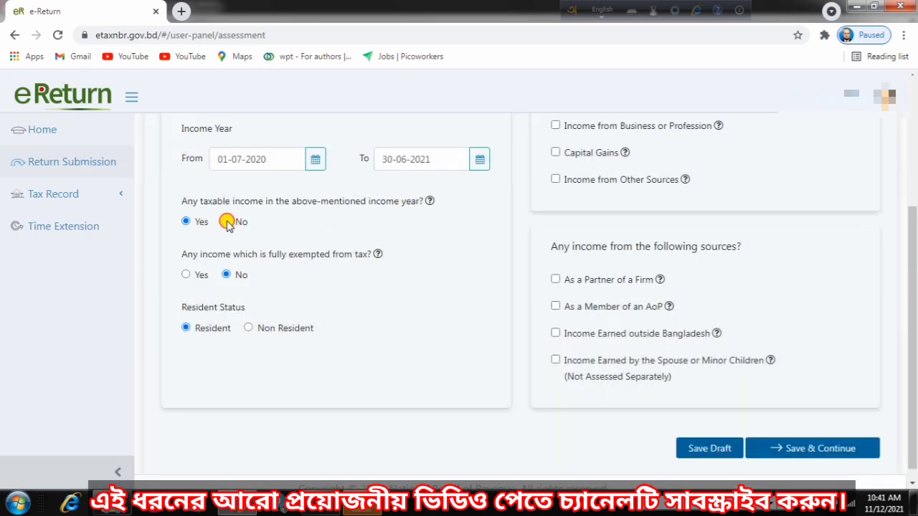
left_click(226, 222)
left_click(599, 200)
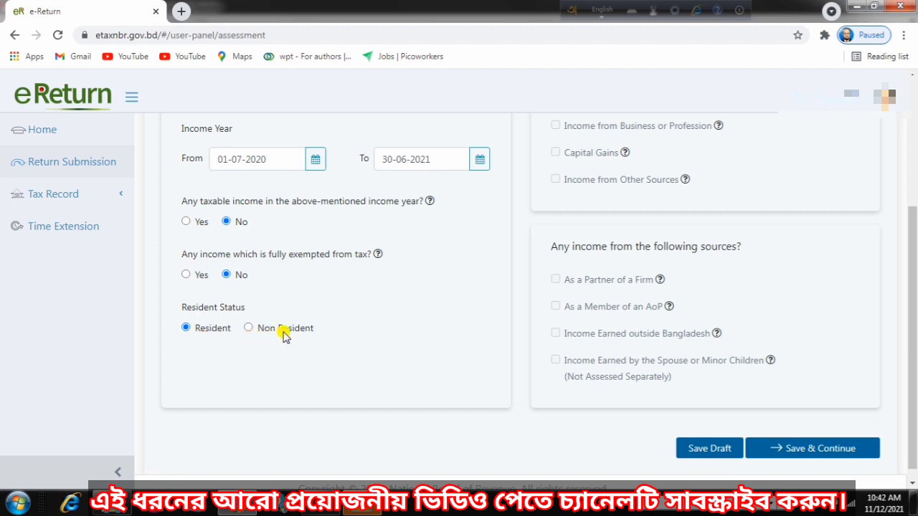
Check the heads of income and other income sources, and save the assessment information to continue
scroll(431, 337, "up", 3)
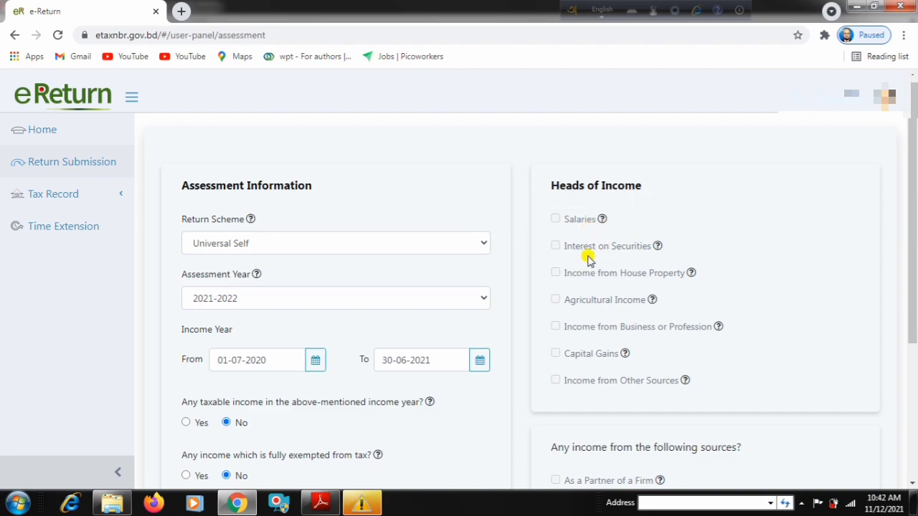
scroll(588, 246, "down", 3)
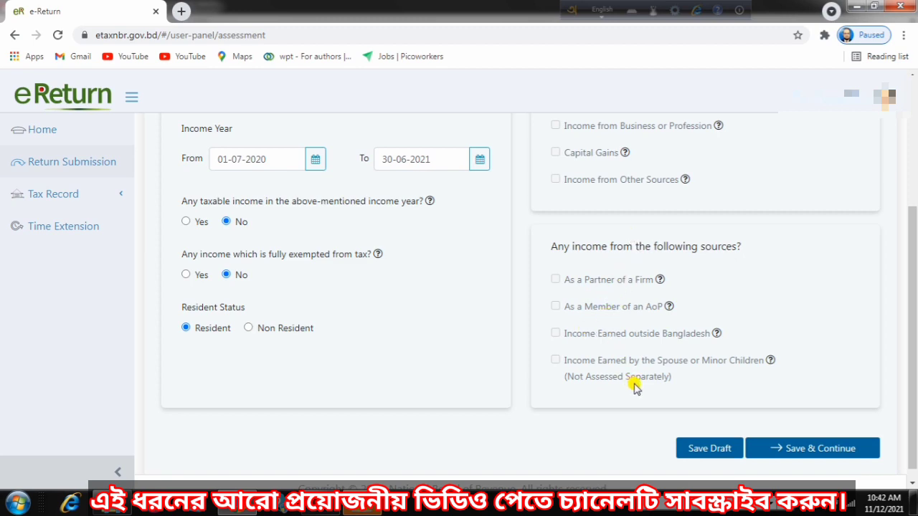
left_click(839, 450)
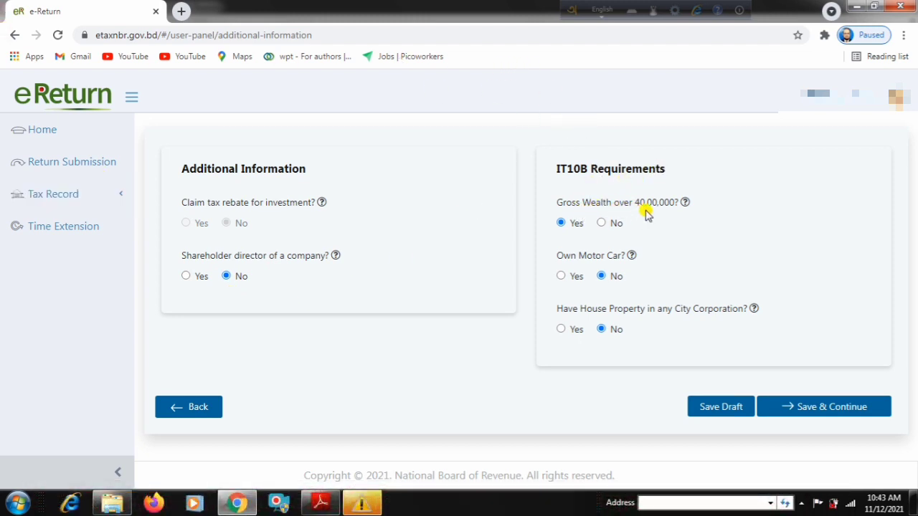
Answer No to gross wealth over 40,00,000 and decline the optional IT10B submission, confirming the choice
left_click(604, 225)
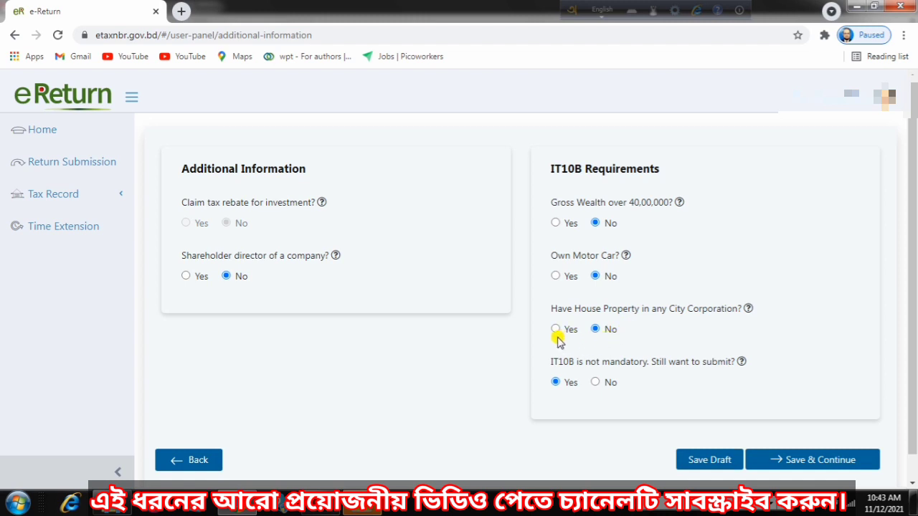
scroll(605, 341, "down", 1)
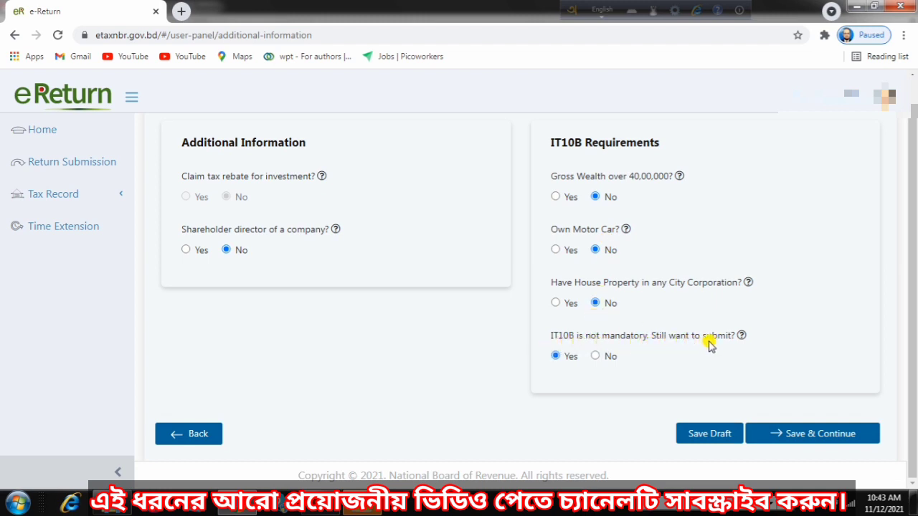
left_click(595, 356)
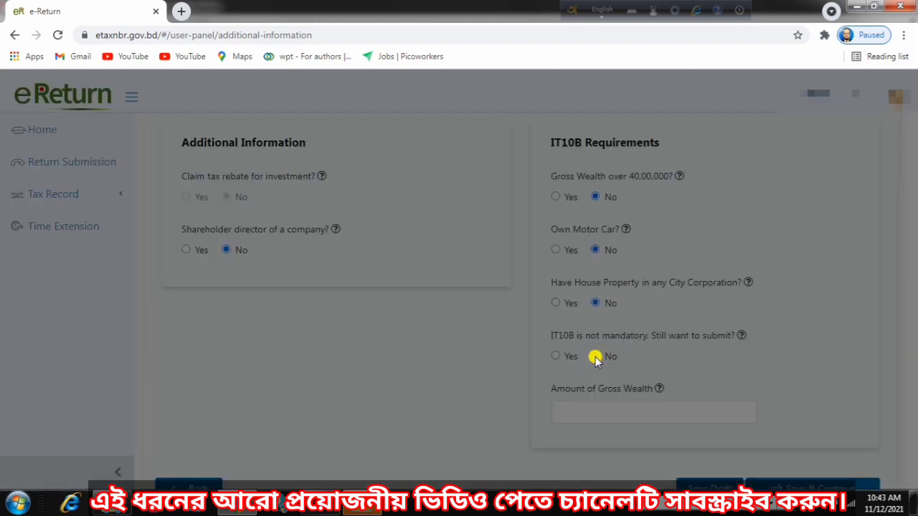
left_click(601, 204)
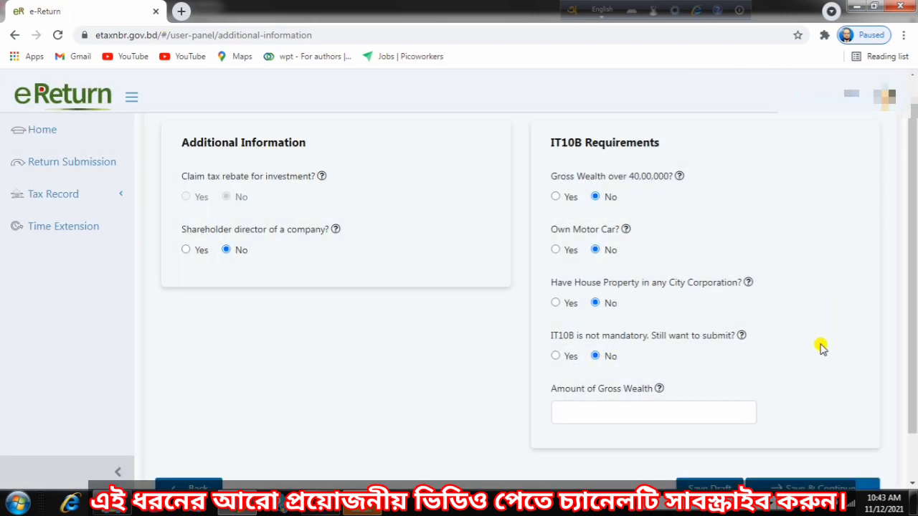
Set the amount of gross wealth to 30,000 and save the additional information to continue
scroll(789, 381, "down", 1)
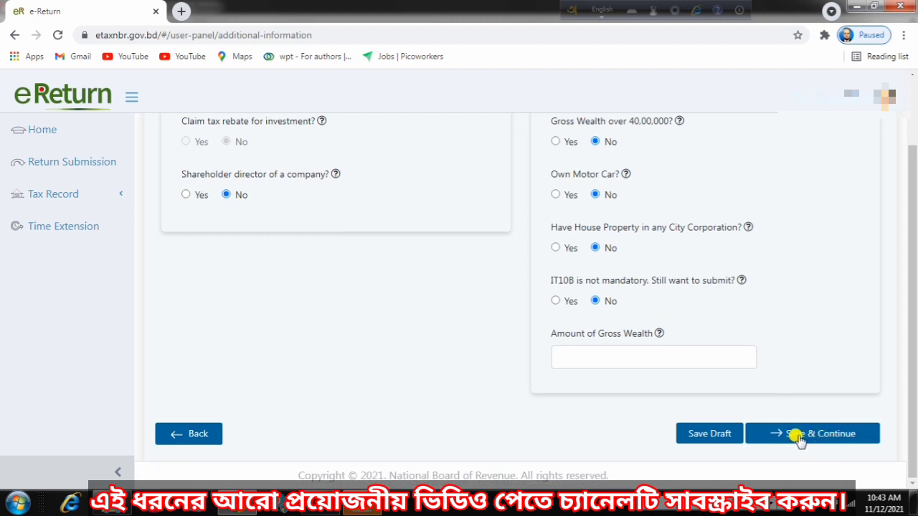
left_click(813, 439)
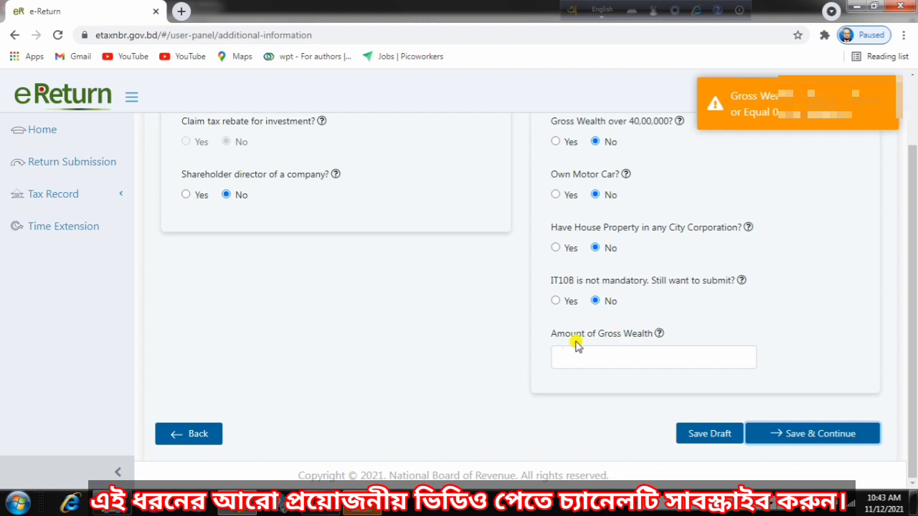
left_click(623, 356)
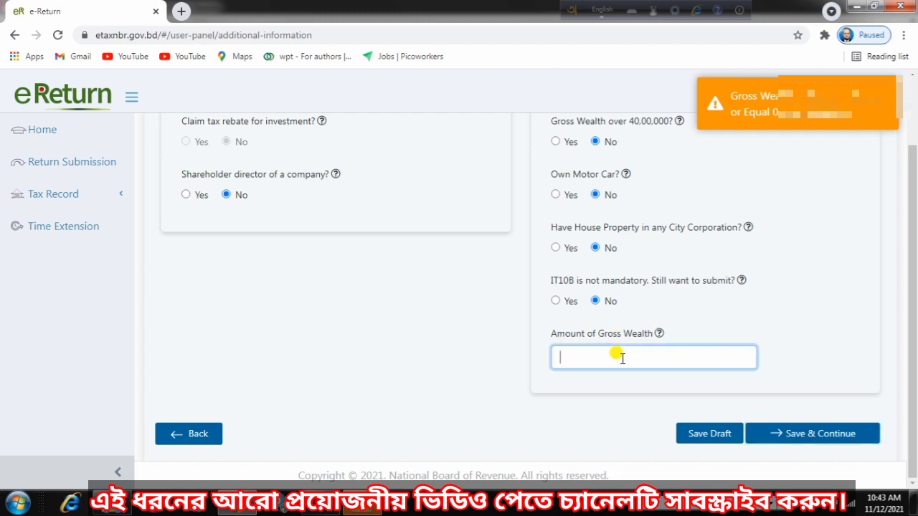
scroll(623, 357, "up", 2)
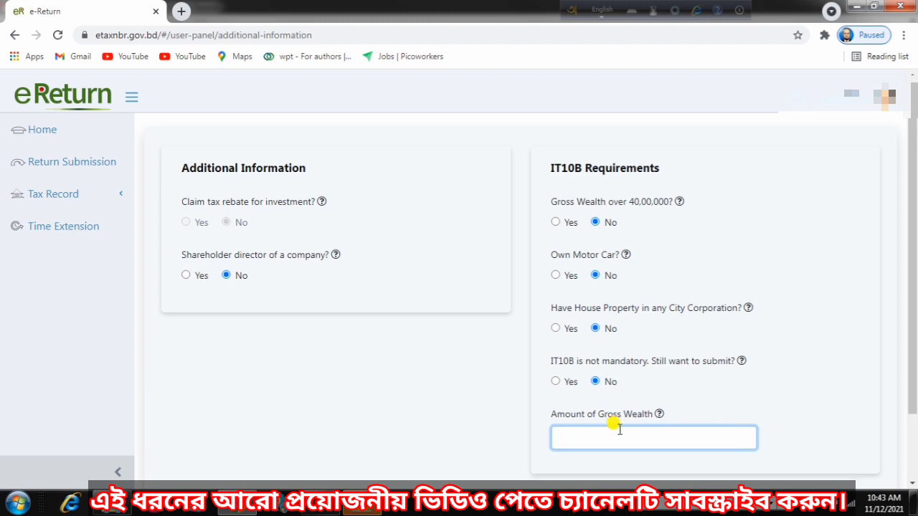
scroll(614, 430, "down", 2)
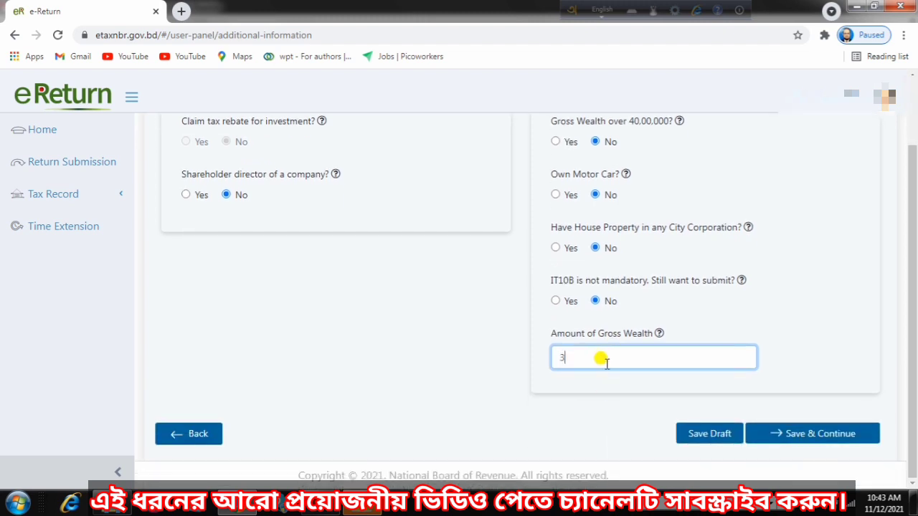
type("30,000")
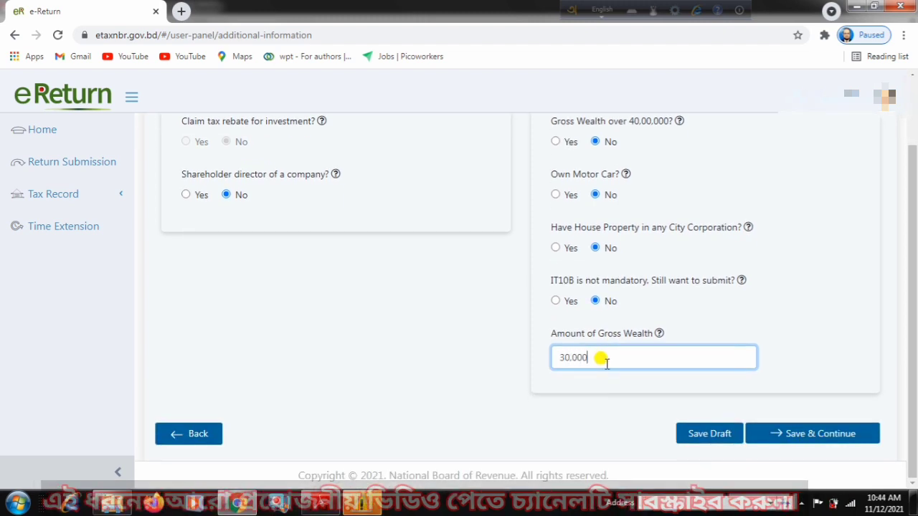
left_click(818, 430)
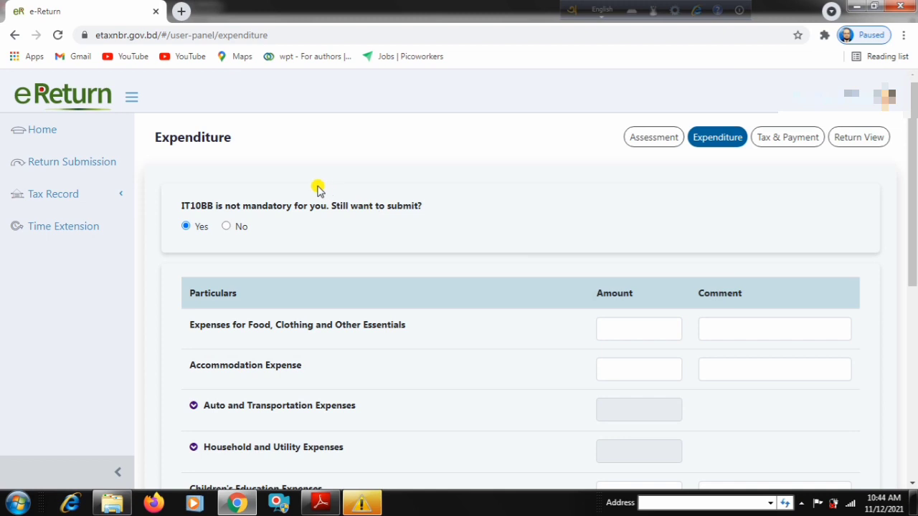
Decline the optional IT10BB submission, set the total amount of expense and tax to 40,000, and save the expenditure to continue
scroll(260, 196, "down", 2)
scroll(222, 152, "up", 2)
left_click(230, 228)
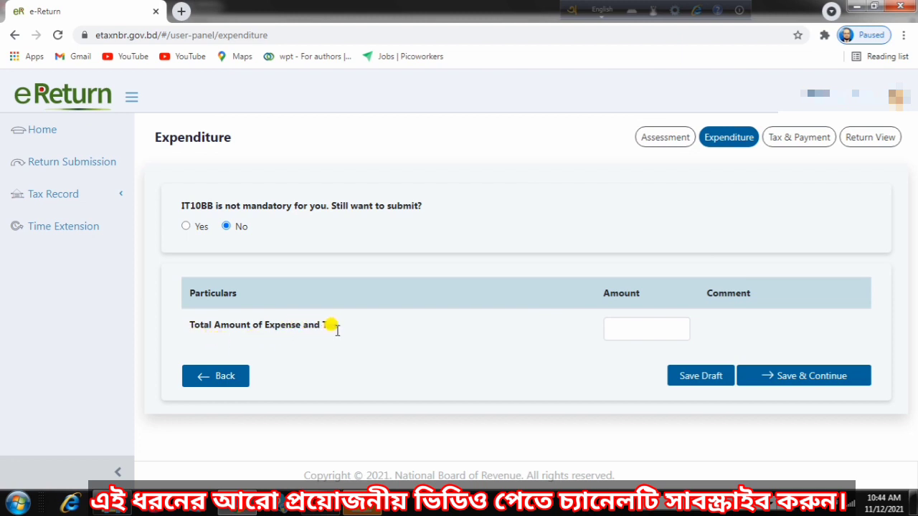
left_click(647, 320)
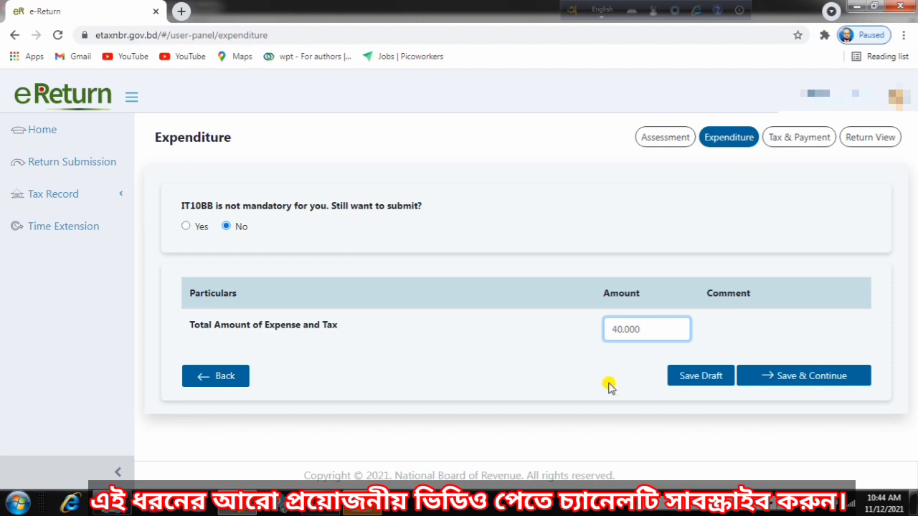
left_click(810, 378)
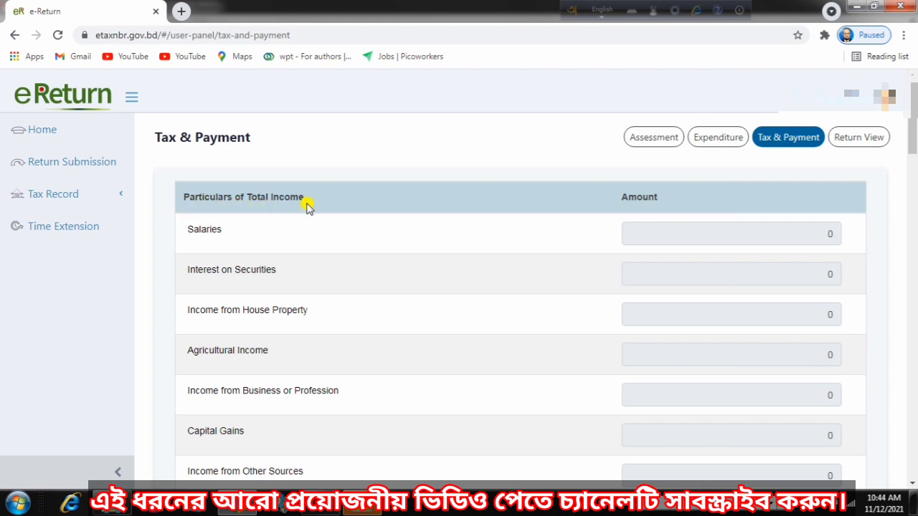
Review the particulars of total income, the tax computation, the prior tax payment answer and the verified payments for the 2021-2022 assessment year
scroll(430, 240, "down", 3)
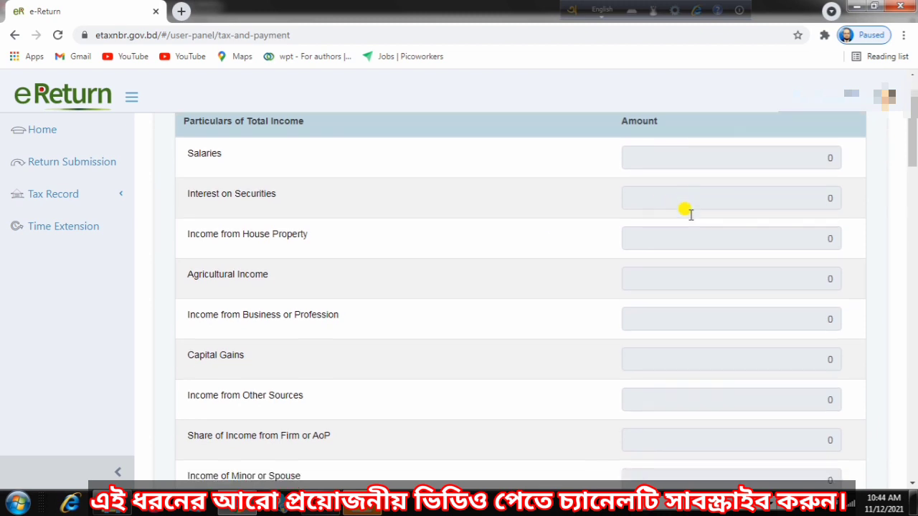
scroll(707, 257, "down", 5)
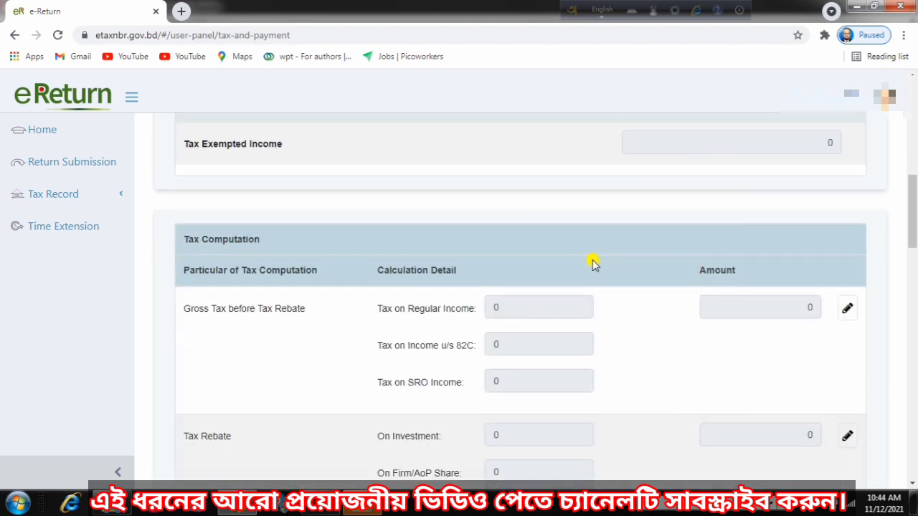
scroll(592, 262, "down", 1)
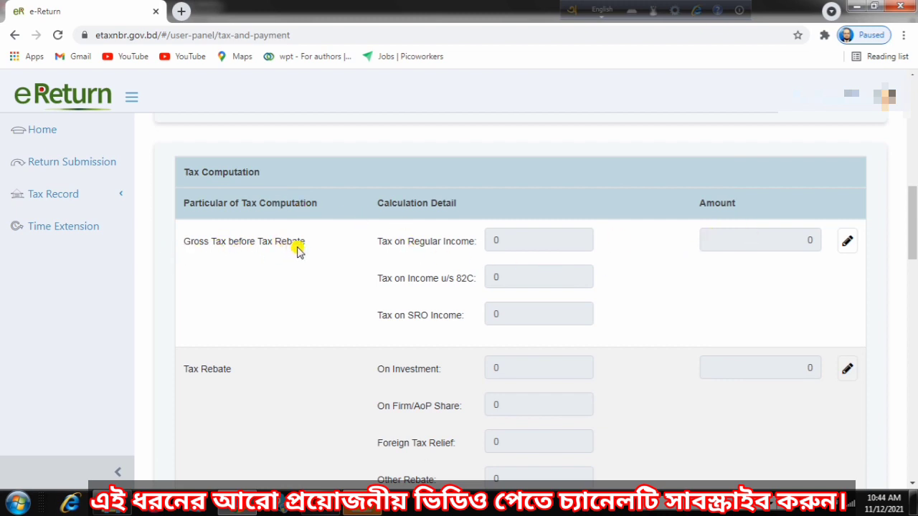
scroll(744, 245, "down", 1)
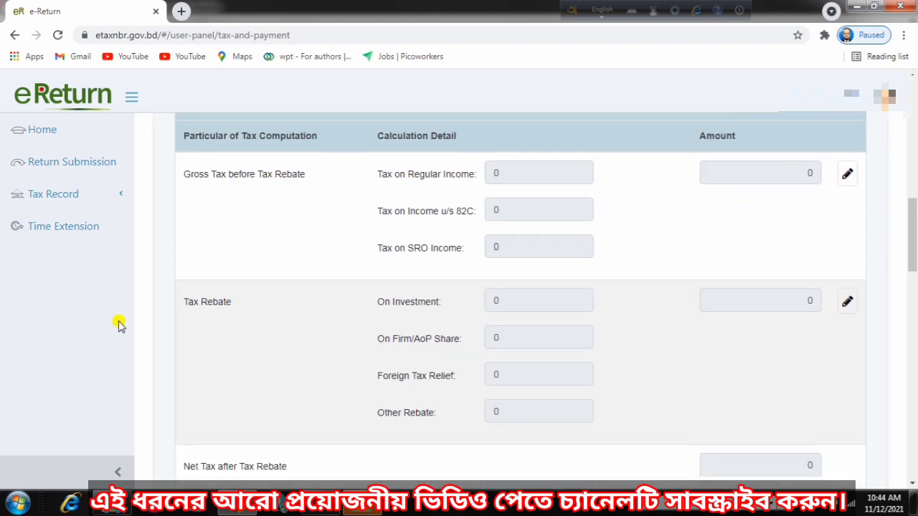
scroll(789, 301, "down", 1)
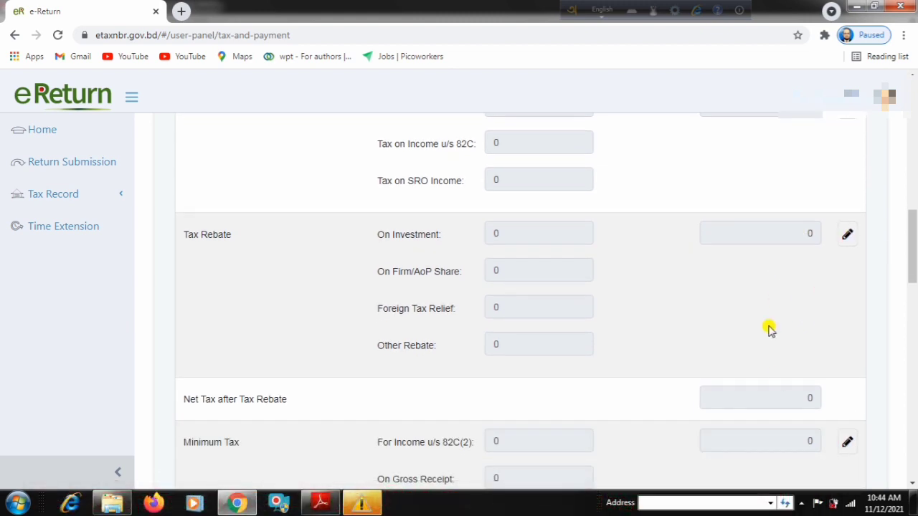
scroll(782, 279, "down", 2)
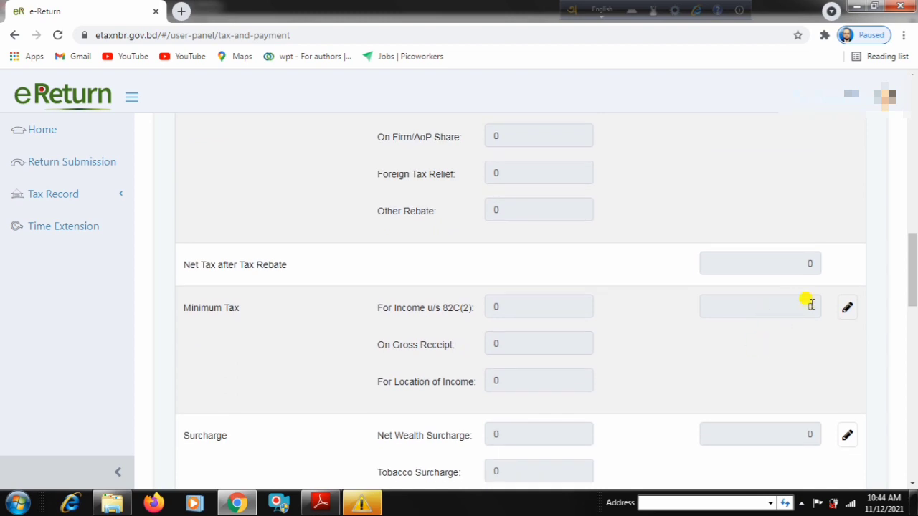
scroll(794, 341, "down", 5)
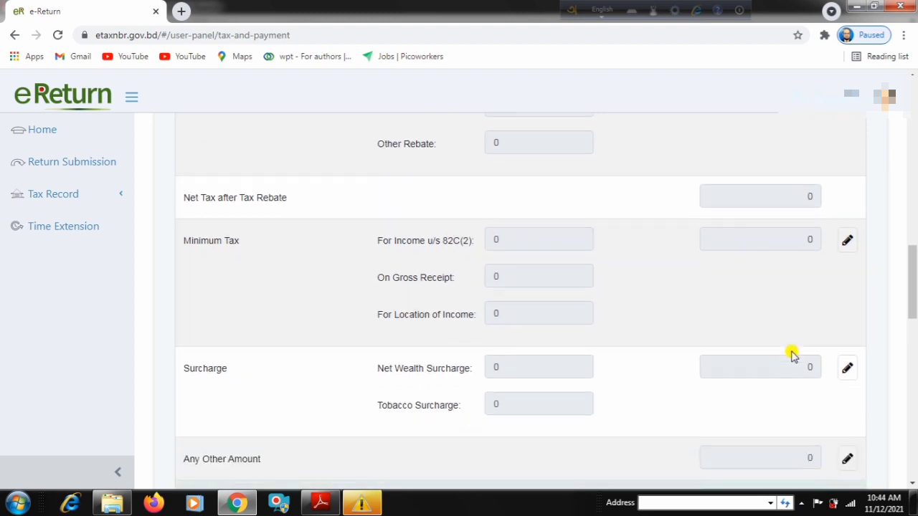
scroll(771, 236, "down", 5)
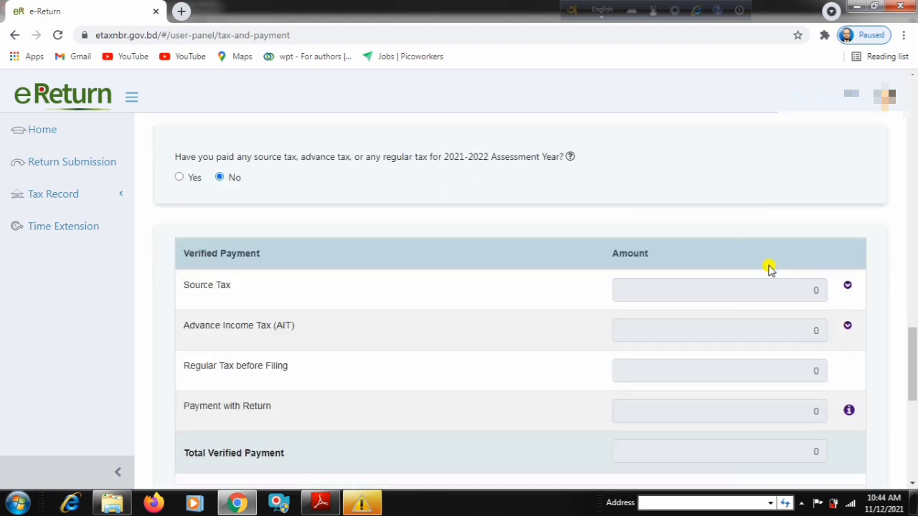
scroll(762, 255, "up", 1)
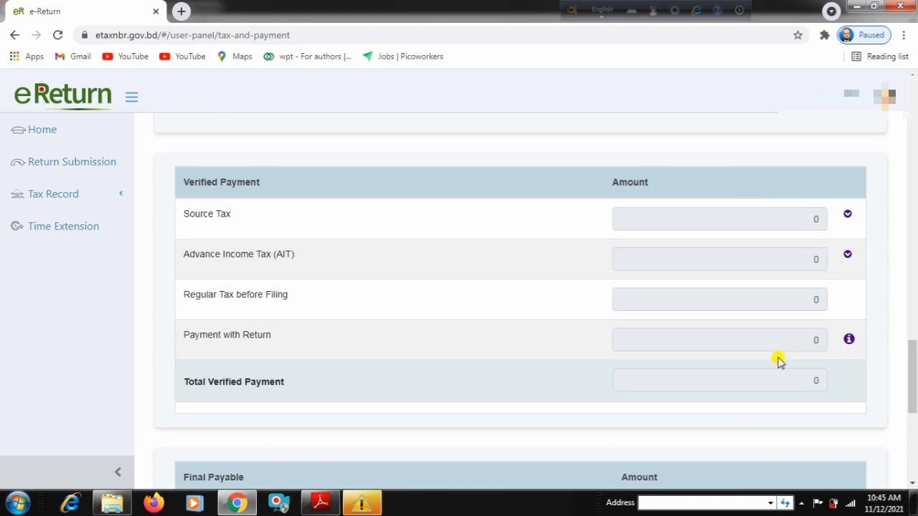
Proceed to the online return from the final payable section and look through the generated return down to its verification section
left_click_drag(913, 369, 915, 434)
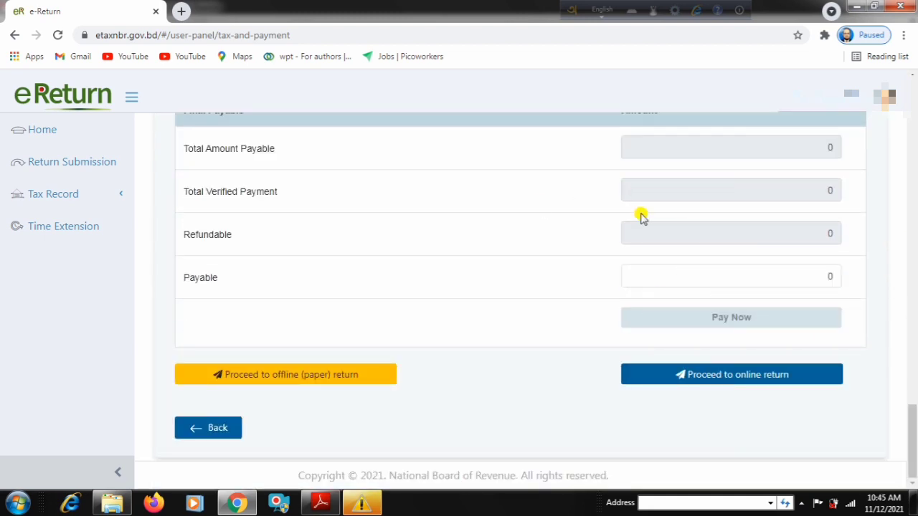
left_click(759, 382)
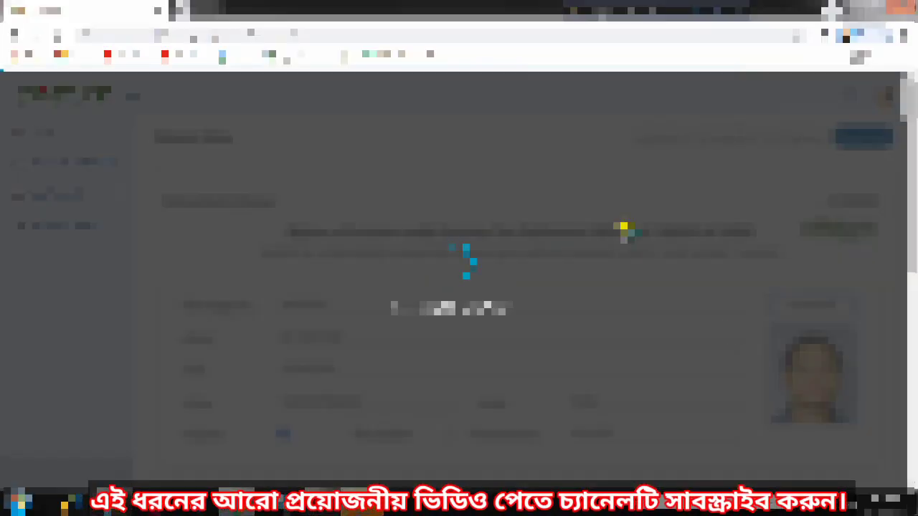
scroll(380, 301, "down", 2)
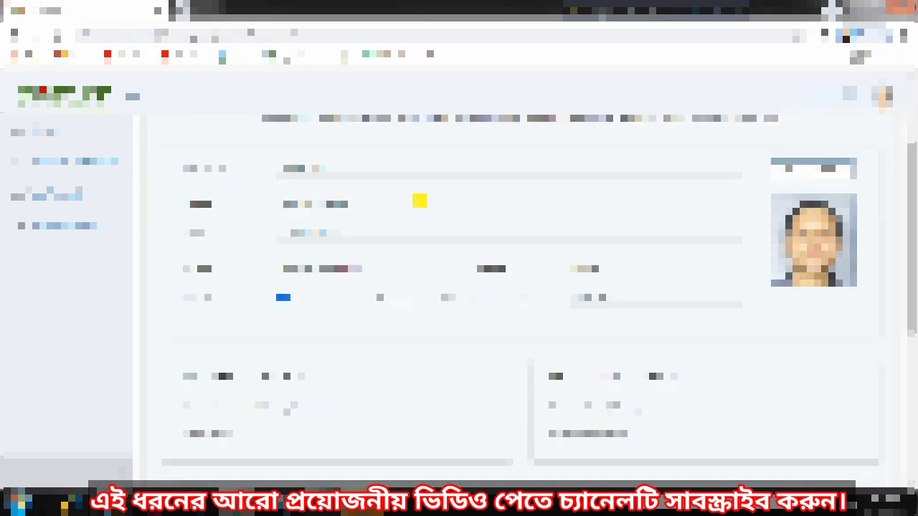
scroll(470, 193, "down", 3)
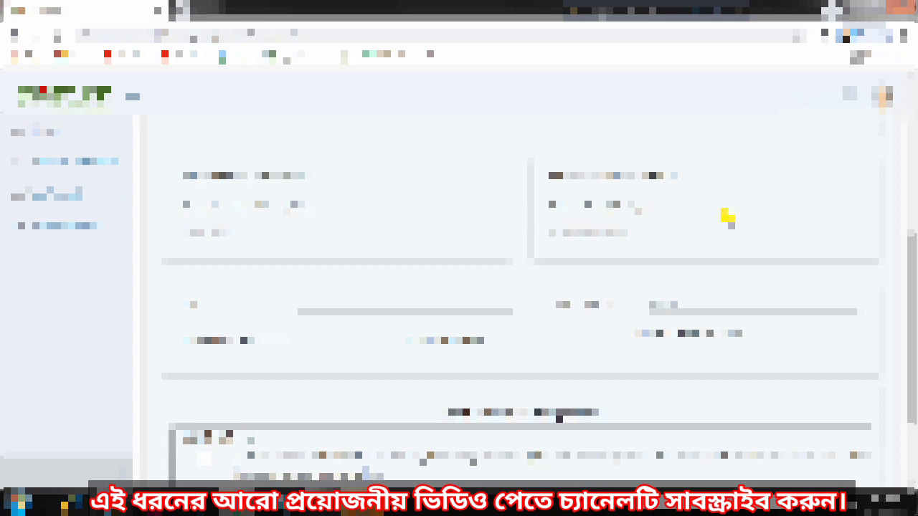
scroll(463, 207, "down", 2)
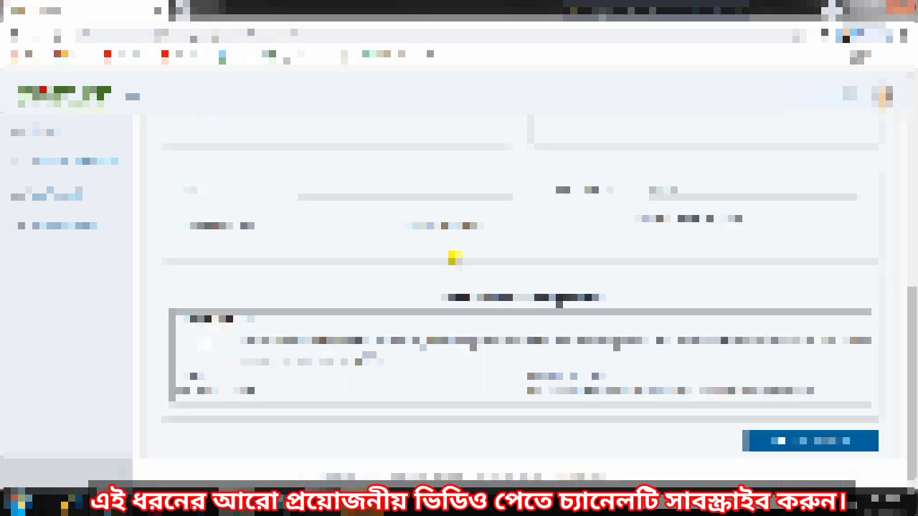
scroll(455, 255, "up", 5)
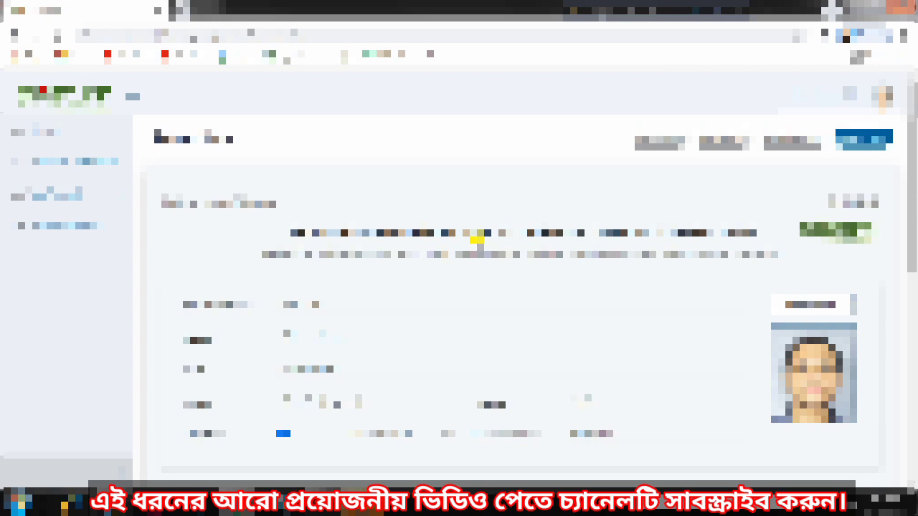
Accept the declaration that the return information is correct and complete, then submit the return and confirm the submission
scroll(387, 272, "down", 5)
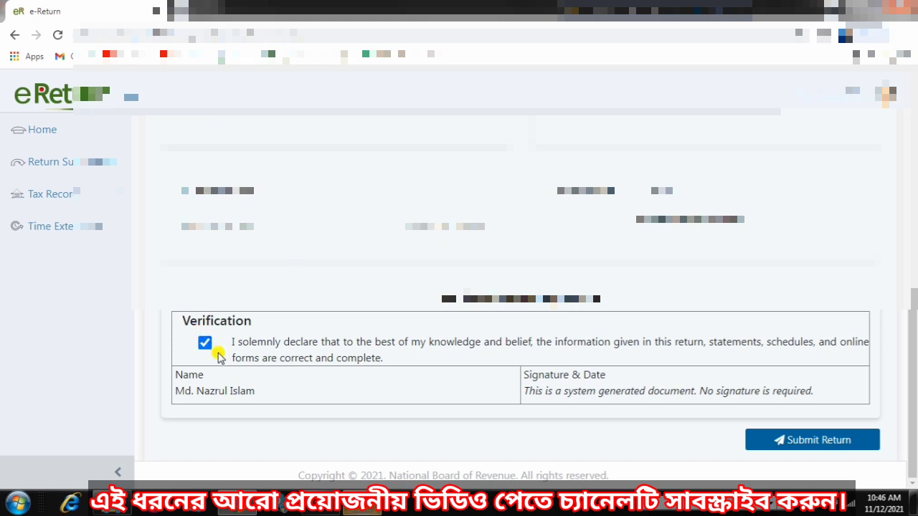
left_click(812, 440)
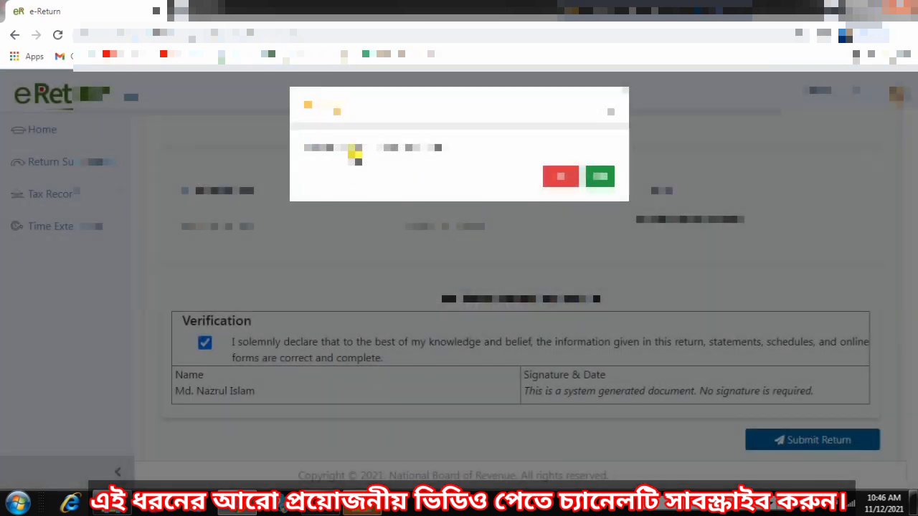
left_click(596, 176)
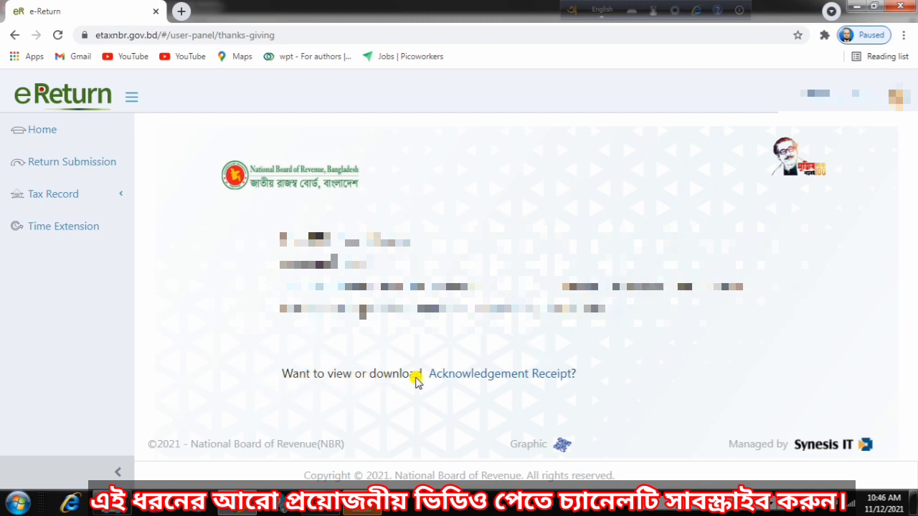
Open the acknowledgement receipt for the submitted return, look through it and bring up its print dialog for download
left_click(495, 375)
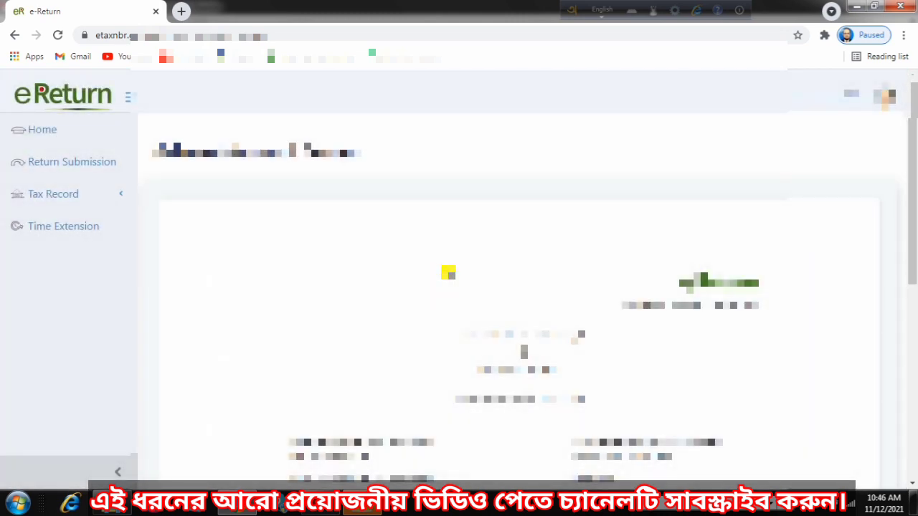
scroll(446, 271, "down", 2)
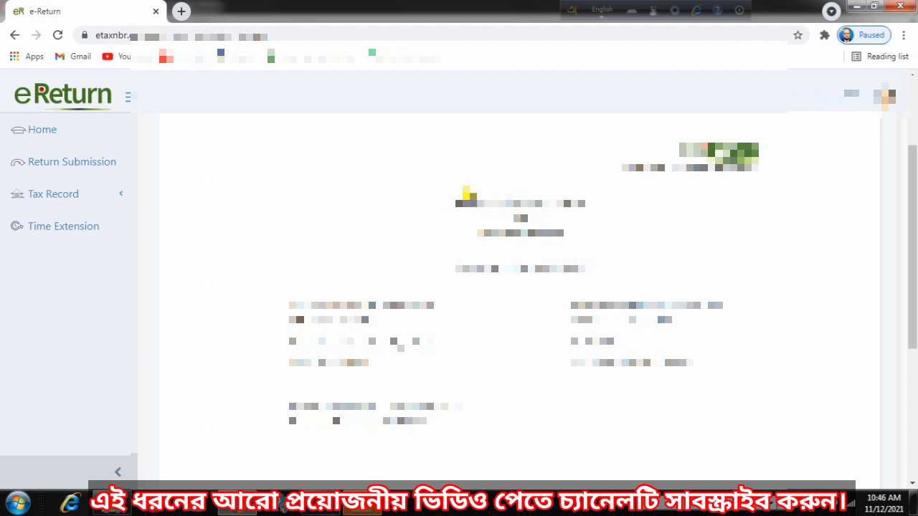
scroll(513, 211, "down", 5)
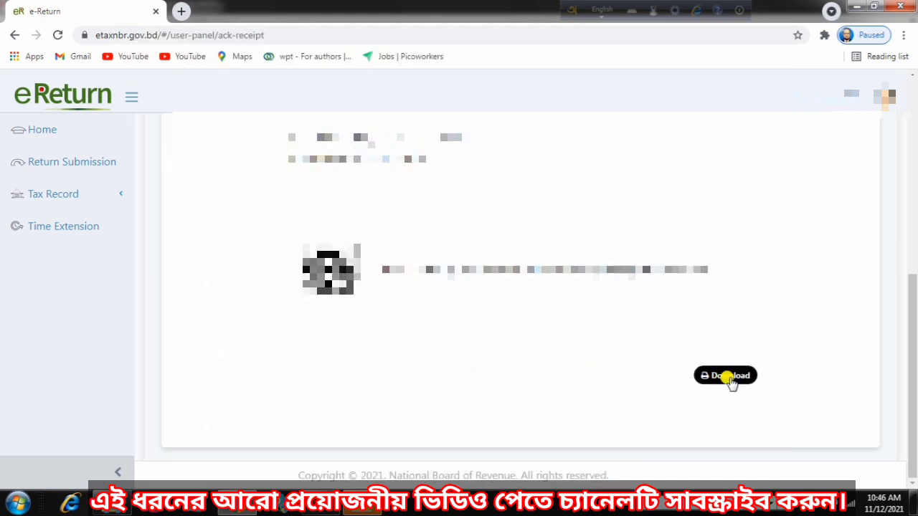
left_click(730, 378)
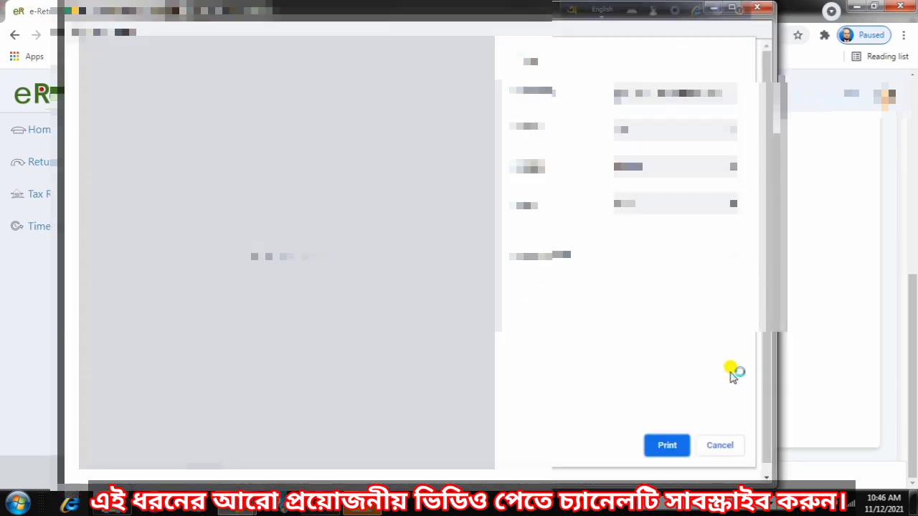